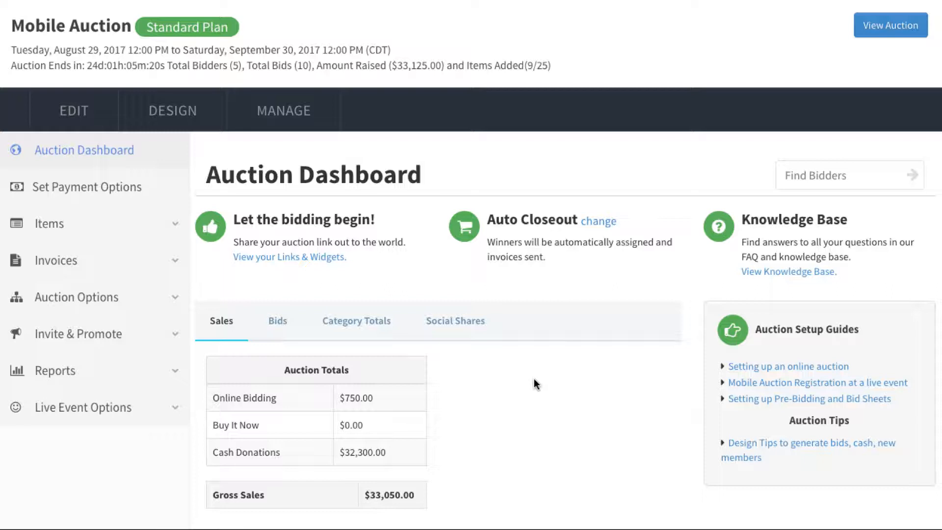
Open the auction's text message settings and look through the custom and standard message templates
click(148, 305)
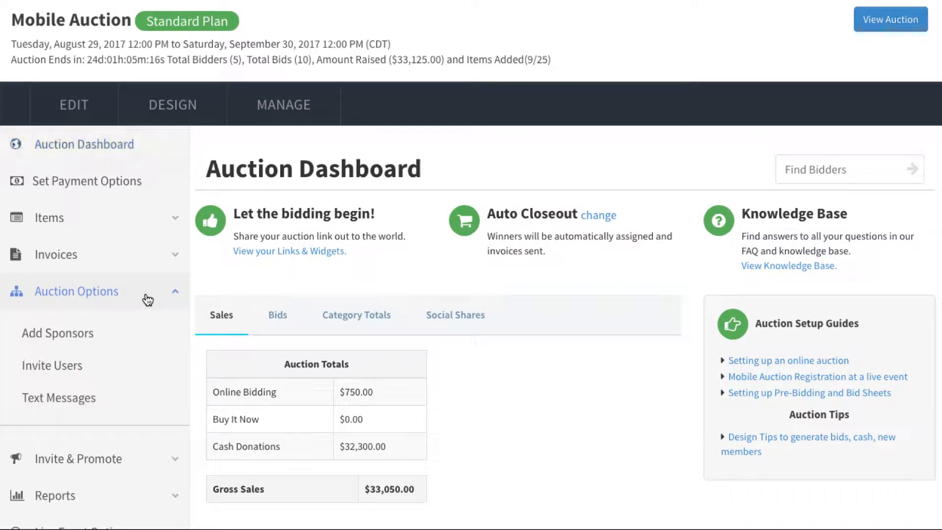
click(84, 403)
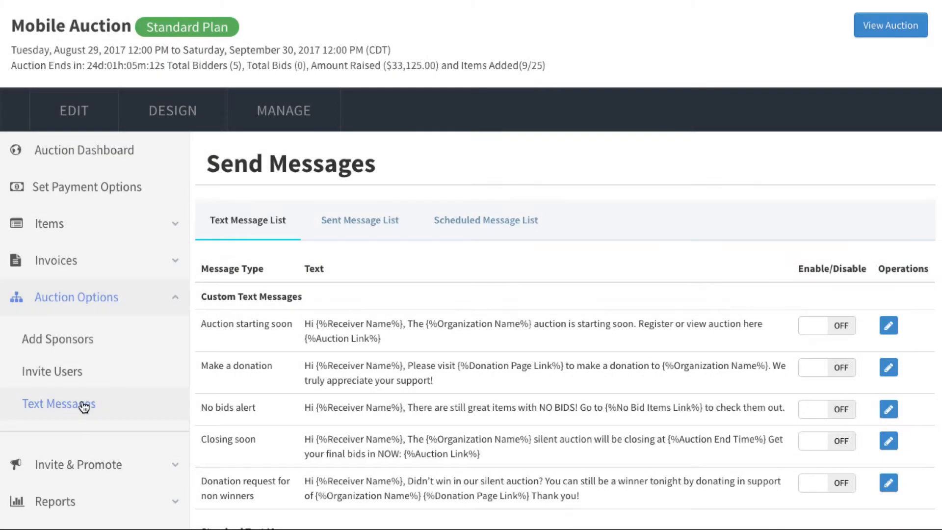
scroll(429, 413, down, 3)
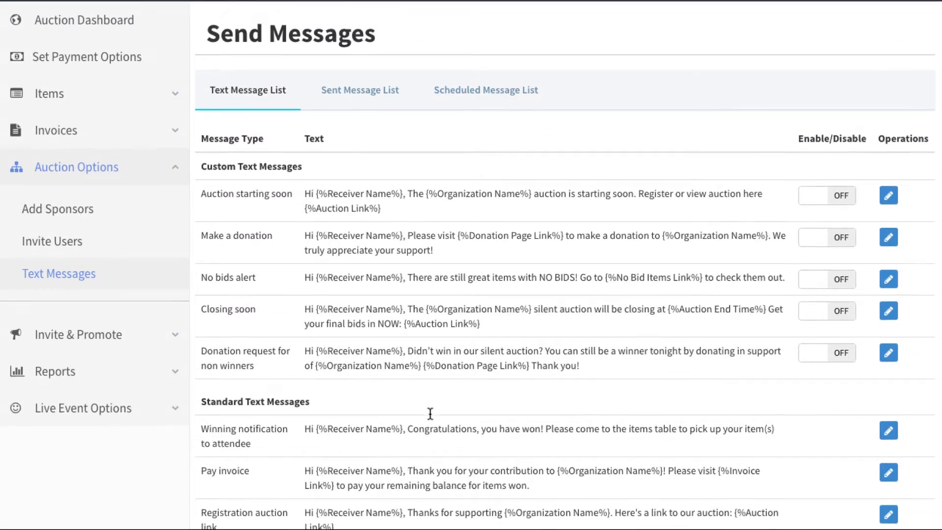
scroll(430, 414, down, 1)
scroll(430, 413, up, 1)
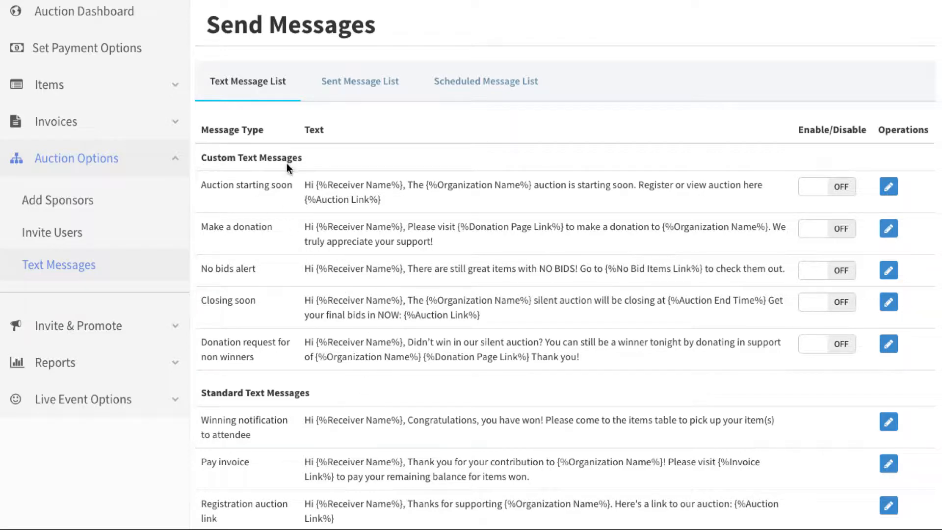
scroll(262, 428, down, 1)
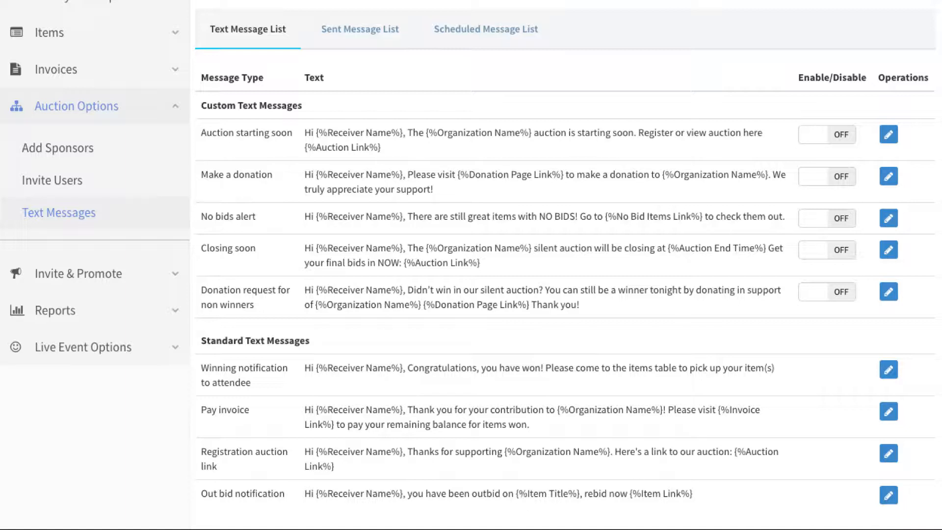
View the edit form of the Out bid notification message and return to the text message list
click(888, 496)
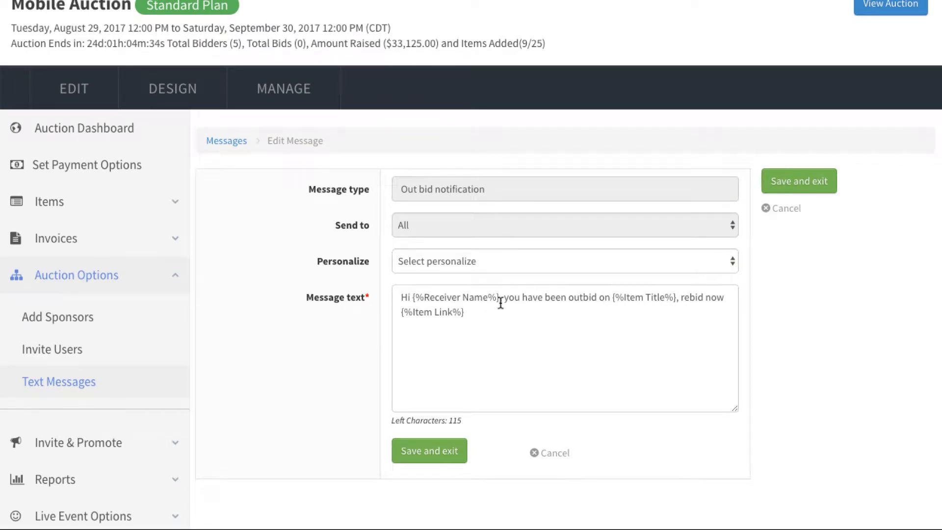
click(234, 142)
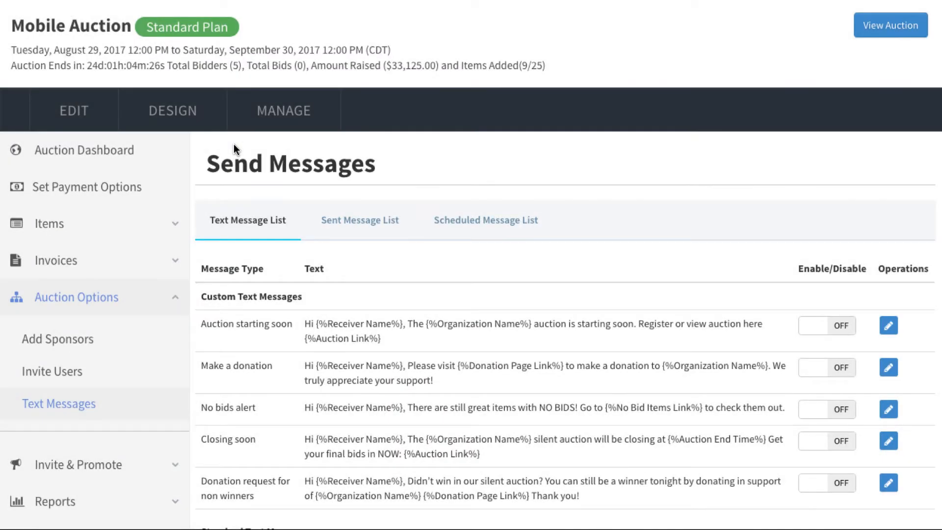
scroll(344, 331, down, 3)
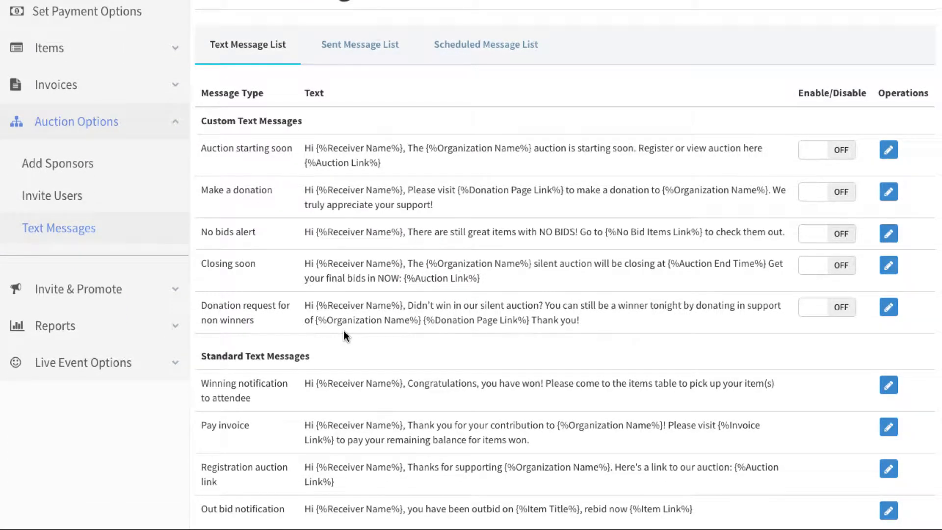
Review the custom text messages from Auction starting soon to Donation request for non winners, including their placeholder wording
scroll(344, 332, up, 1)
scroll(342, 330, down, 1)
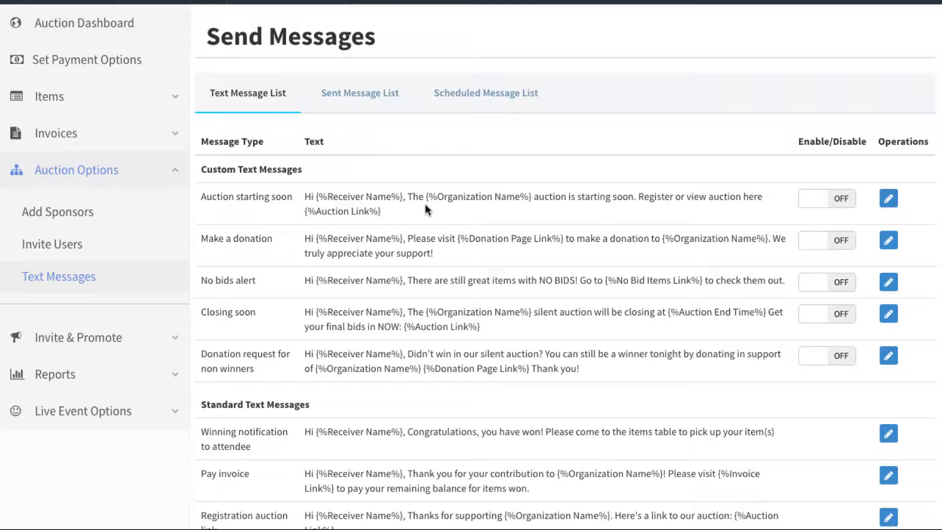
drag(383, 211, 305, 212)
click(390, 214)
scroll(344, 354, down, 1)
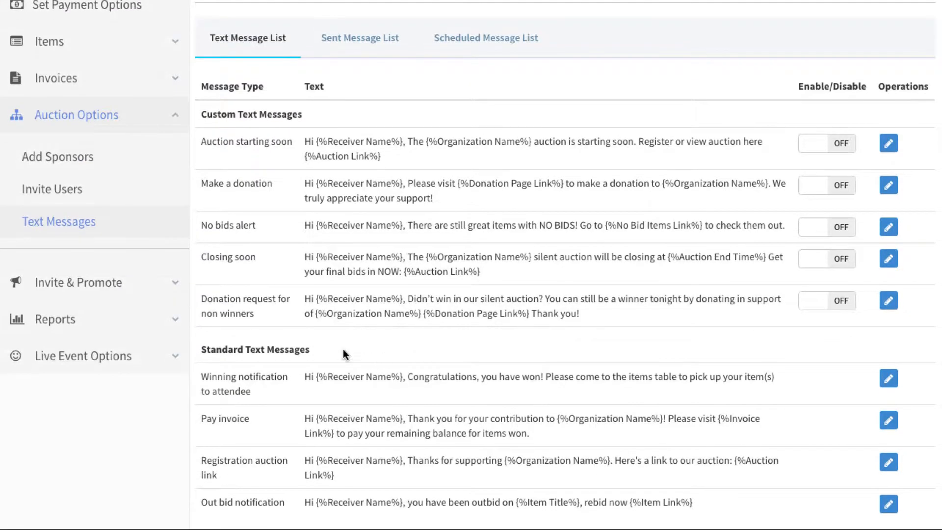
drag(201, 297, 254, 314)
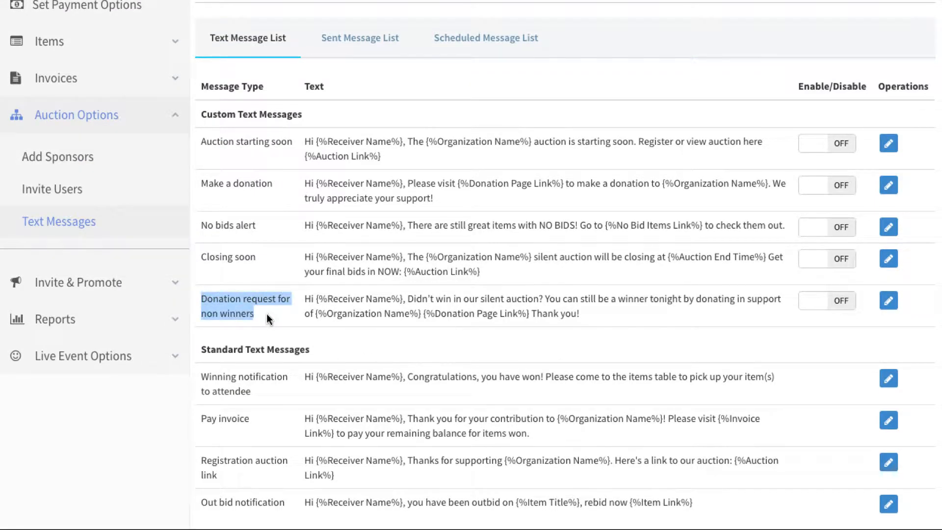
click(267, 315)
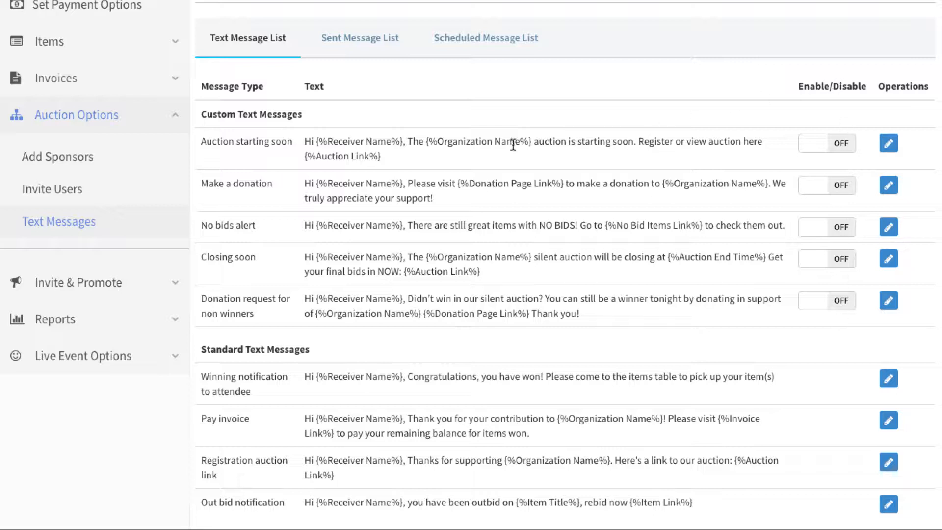
Edit the Auction starting soon message and set its send date and time to 09/10/2017 07:00 PM
click(888, 144)
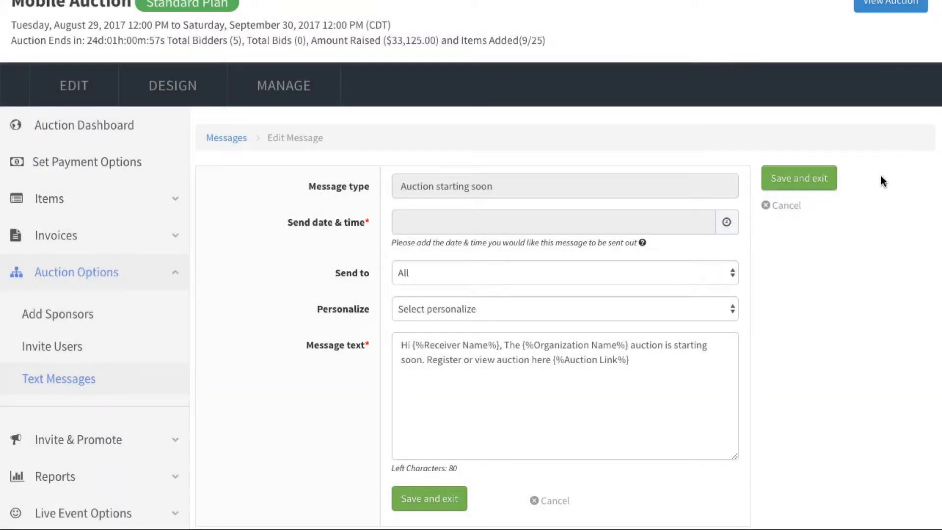
click(440, 228)
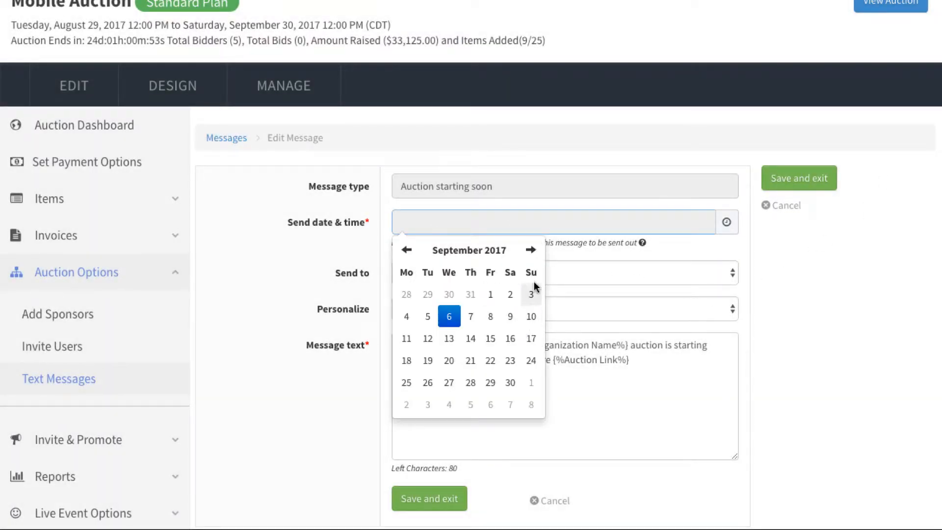
click(532, 319)
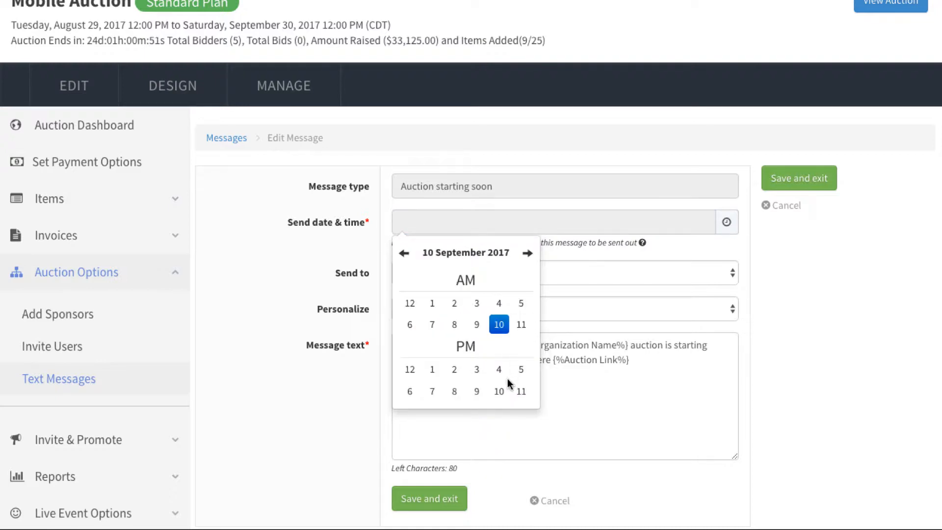
click(432, 391)
click(416, 303)
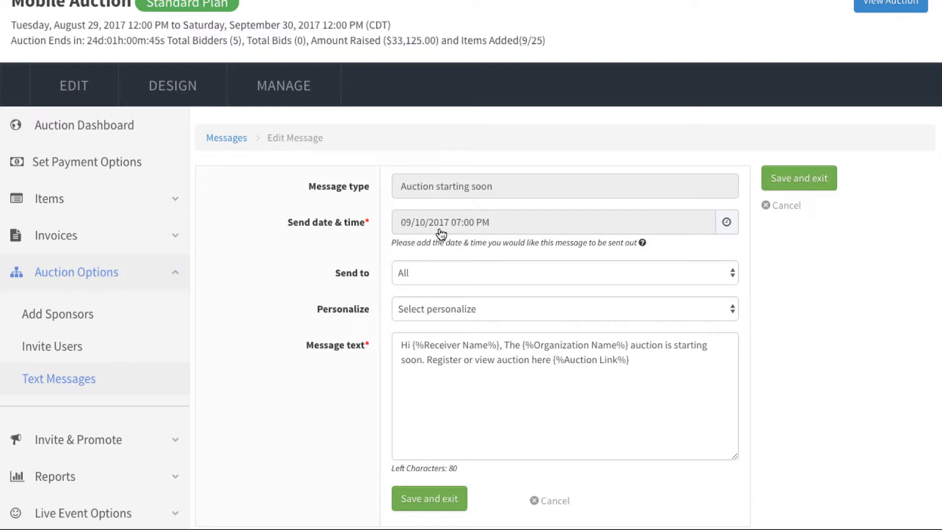
Examine the available recipient groups, the personalization placeholders and the placeholders used in the message text
click(425, 281)
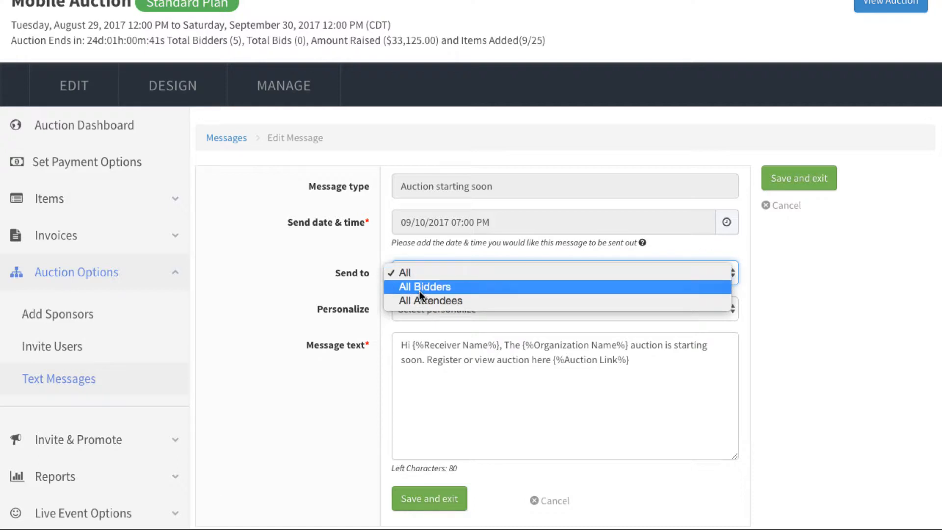
click(417, 249)
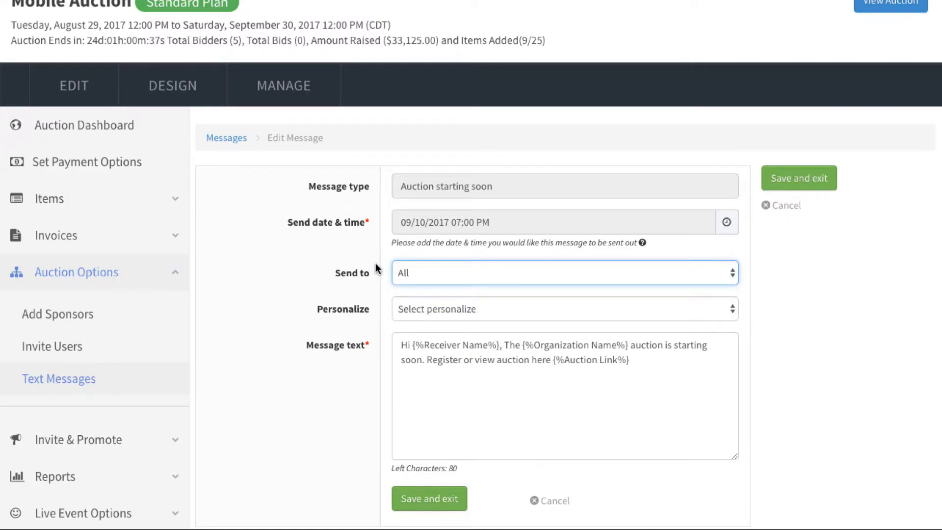
click(436, 308)
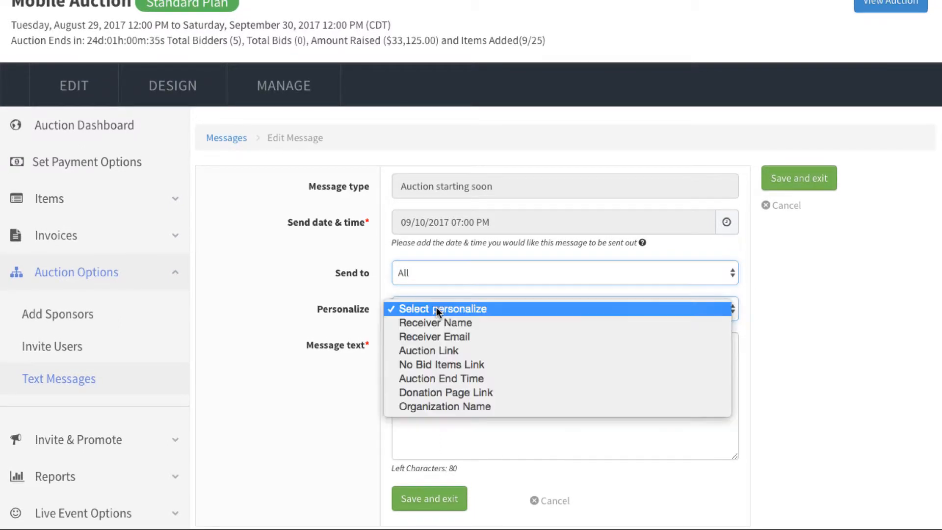
click(368, 362)
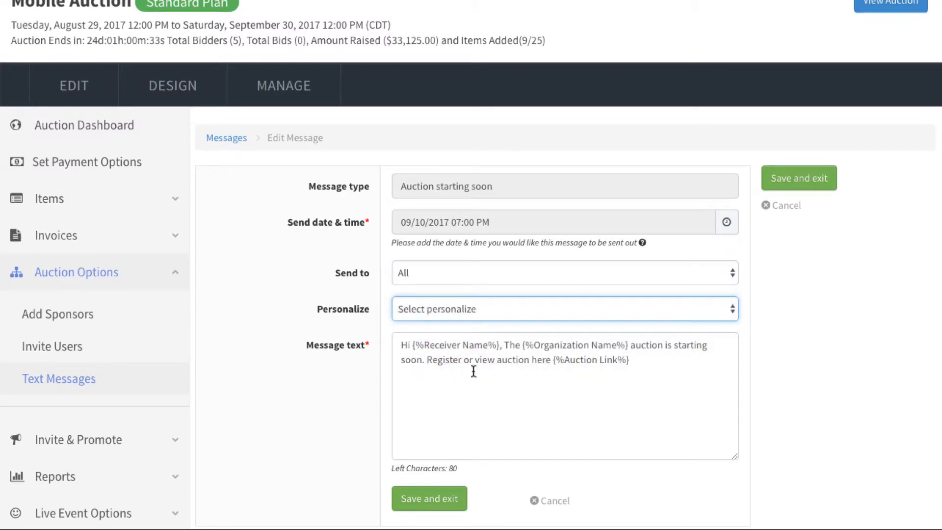
click(474, 372)
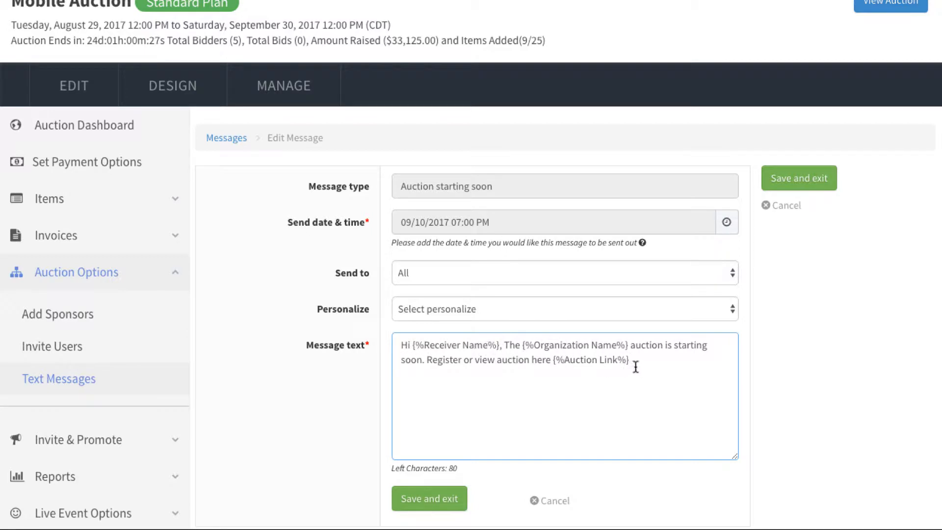
drag(630, 360, 554, 362)
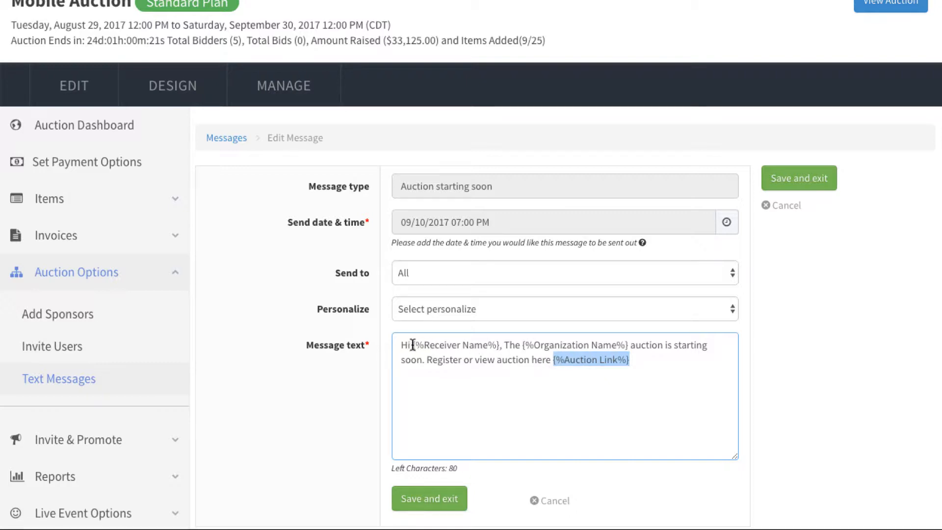
click(579, 345)
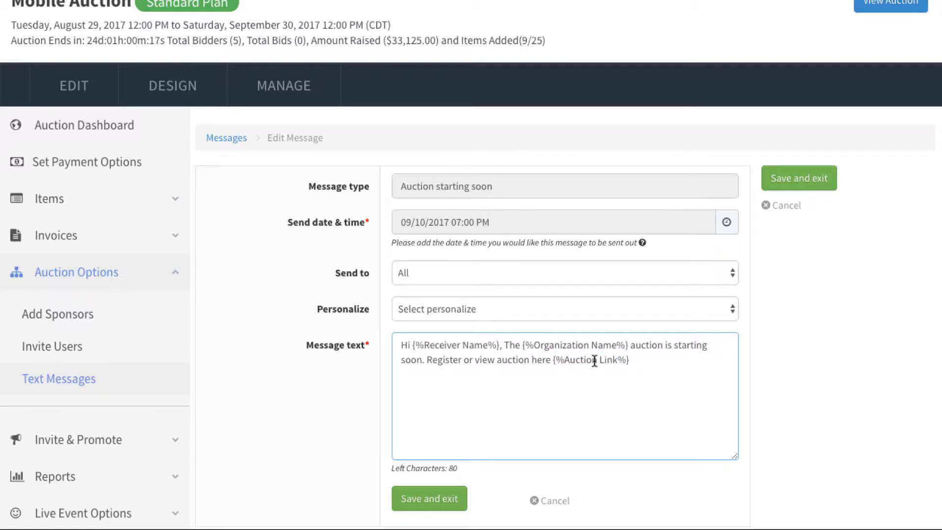
click(452, 313)
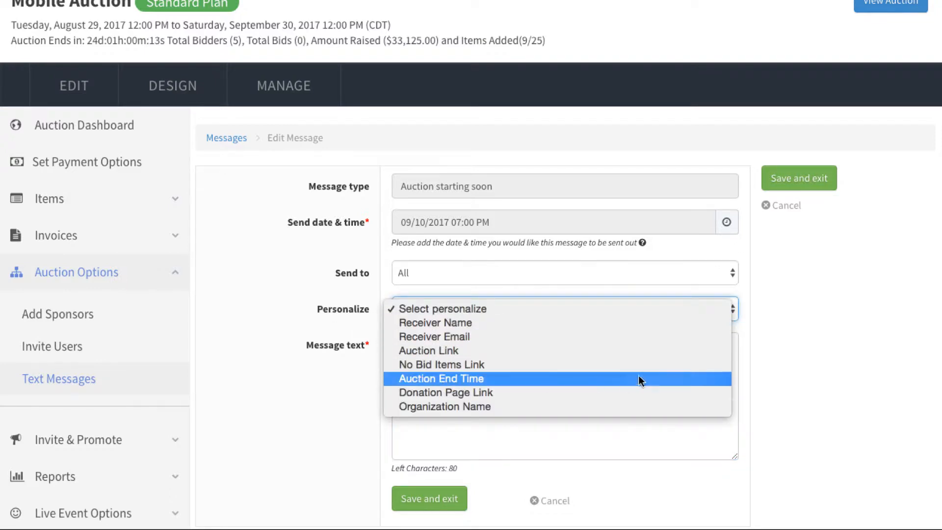
click(757, 373)
Add "Check out items with no bids:" below a blank line at the end of the message, followed by the No Bid Items Link placeholder
click(693, 362)
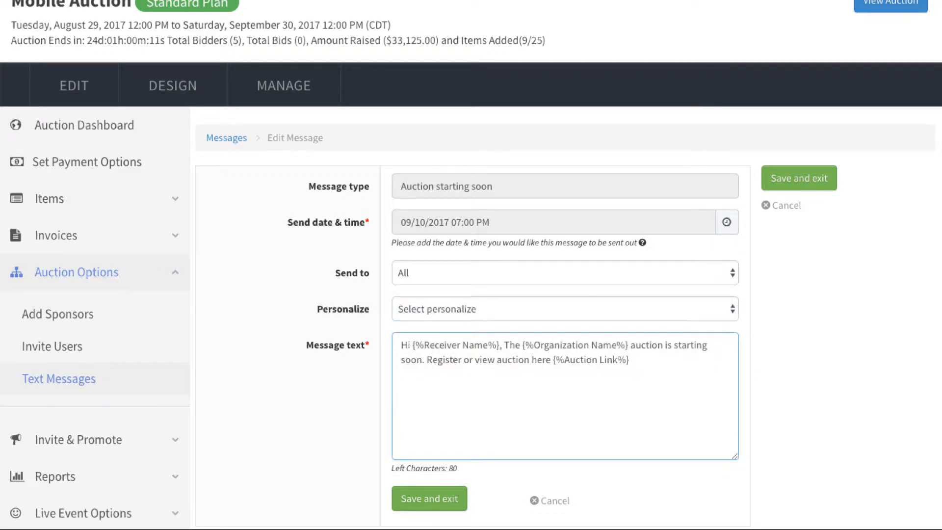
key(Return)
key(Return)
text(Check out items wi)
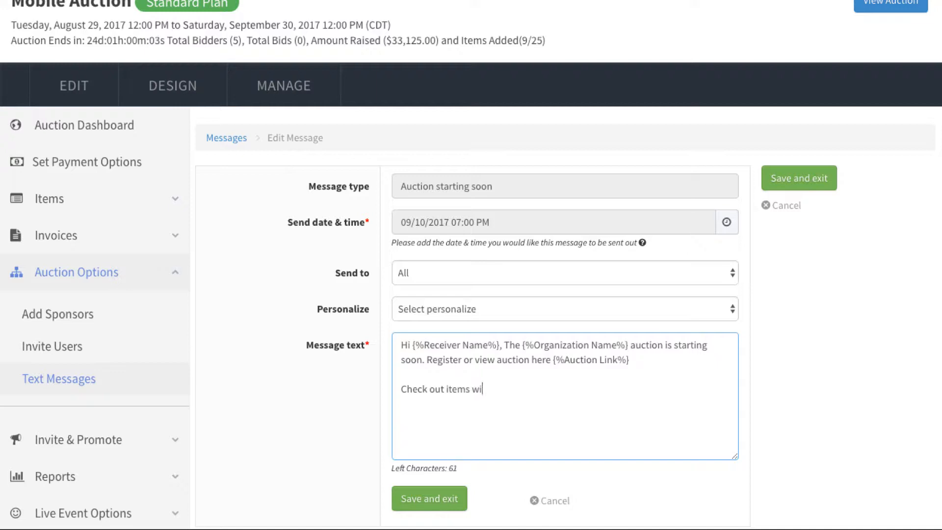
text(th no bids:)
click(459, 309)
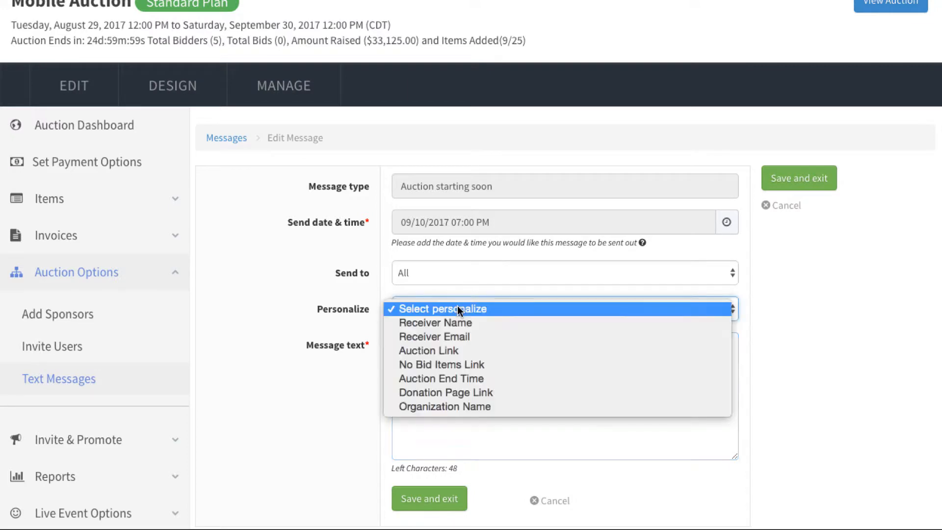
click(435, 366)
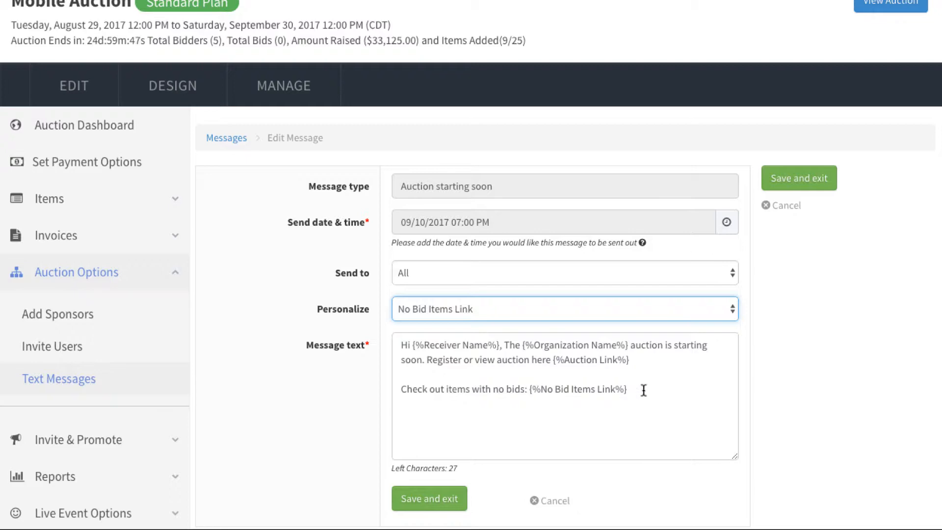
Insert the Receiver Name placeholder into the message text and delete the duplicate before the greeting
click(489, 313)
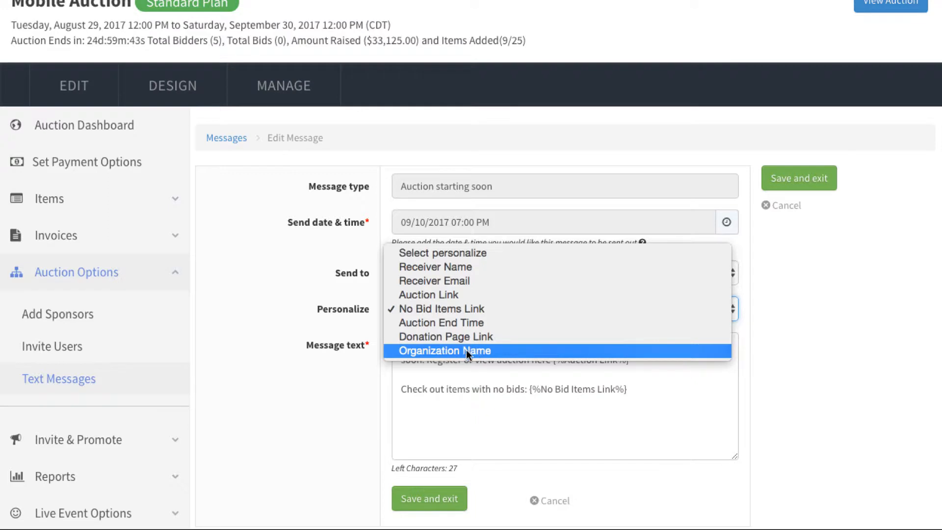
click(444, 269)
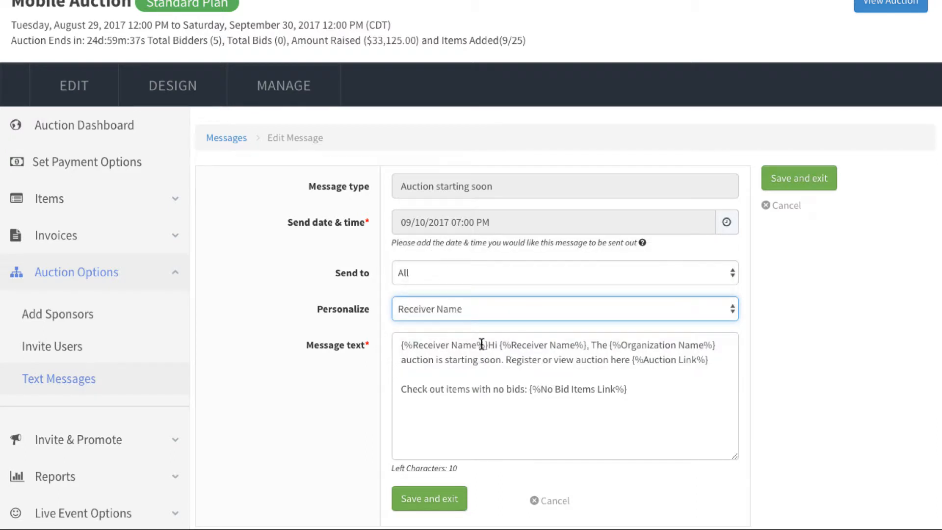
drag(486, 345, 393, 341)
key(BackSpace)
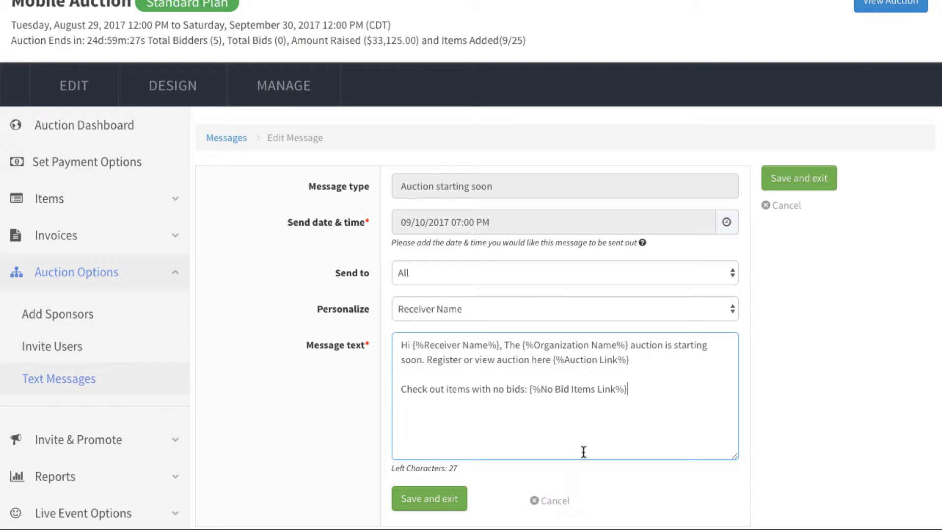
Save the edited message and enable the Auction starting soon text message
click(451, 508)
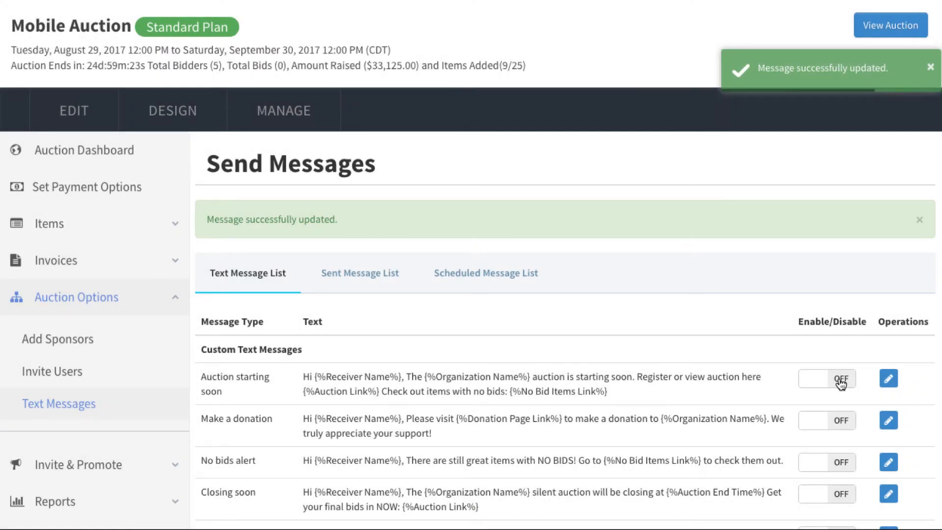
click(840, 379)
scroll(778, 382, down, 1)
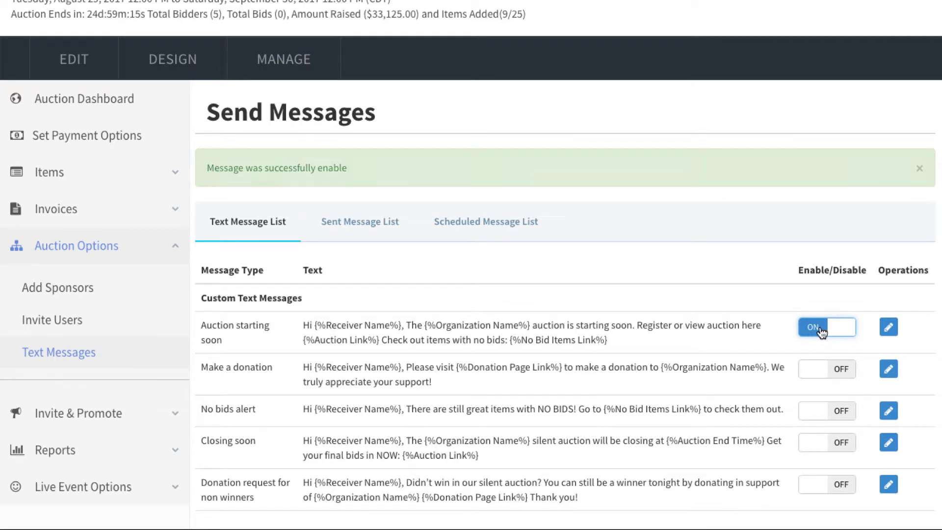
Open the list of scheduled text messages
scroll(628, 301, up, 1)
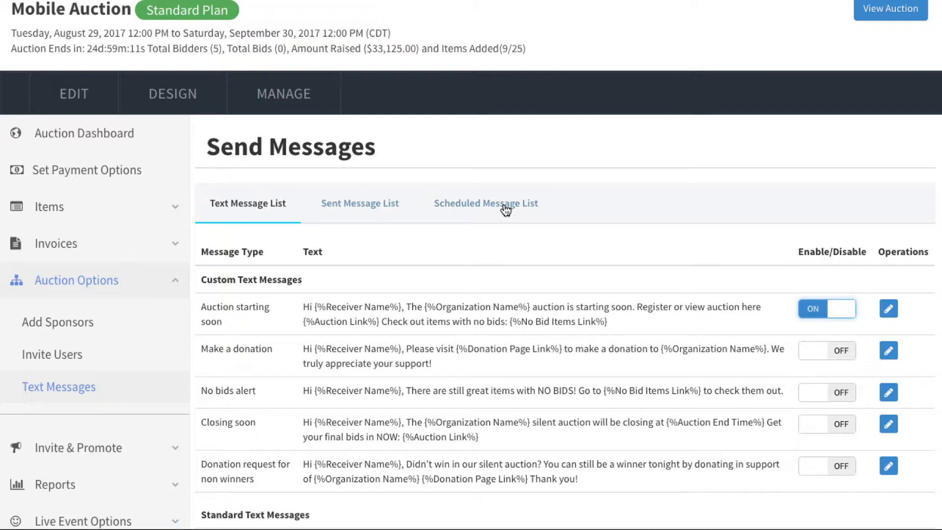
click(505, 208)
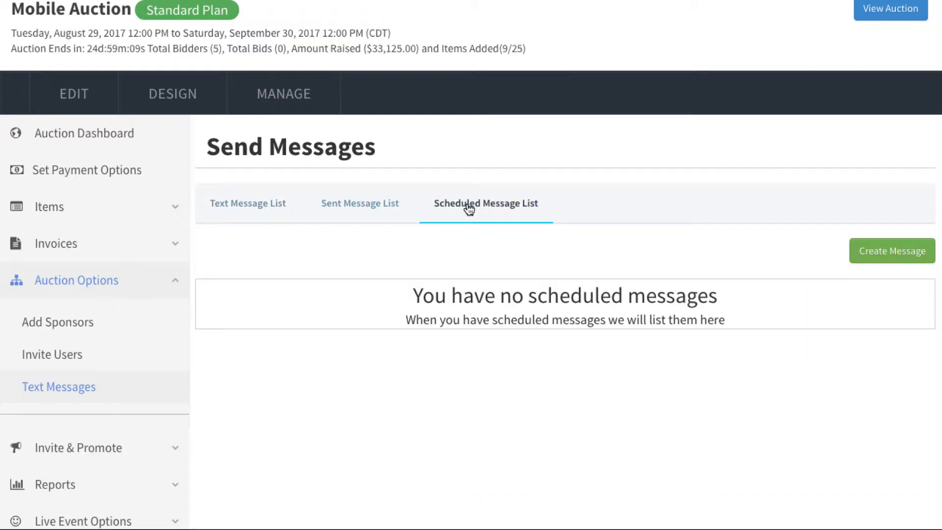
Start a new message in the scheduled message list, with All as the recipients
click(892, 257)
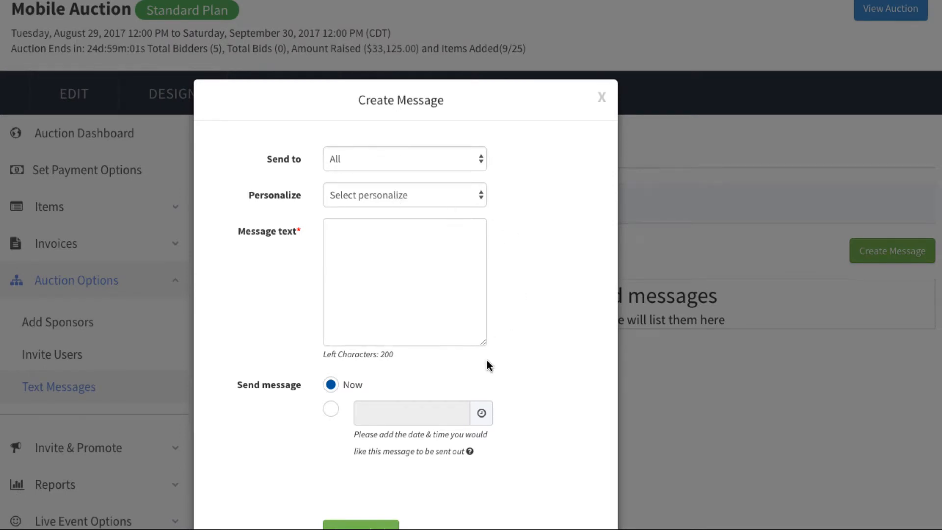
click(422, 159)
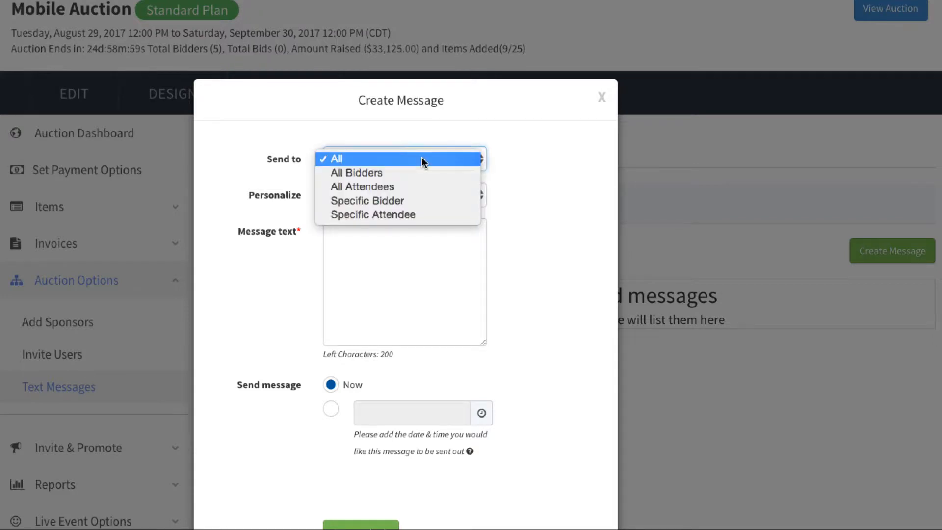
click(410, 158)
click(410, 161)
click(406, 142)
Begin the message text with "Hi" followed by the Receiver Name placeholder
click(396, 241)
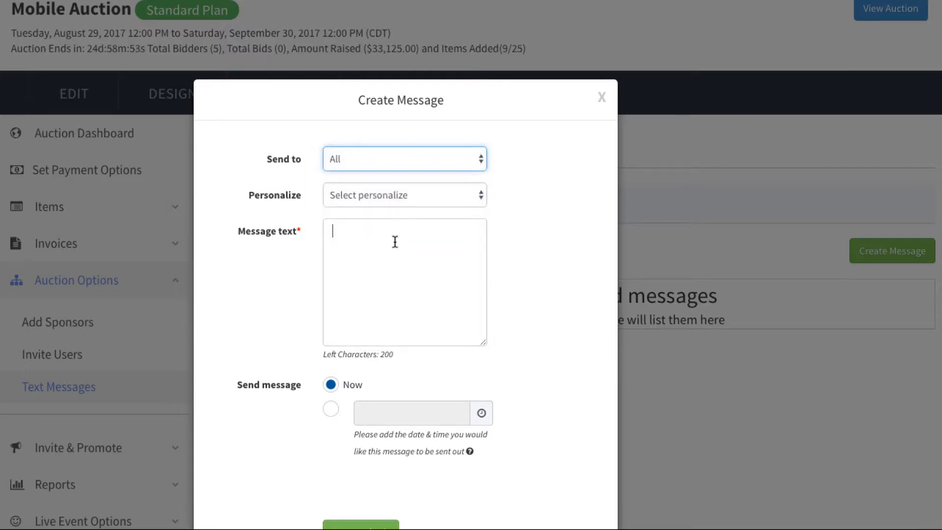
text(Hi)
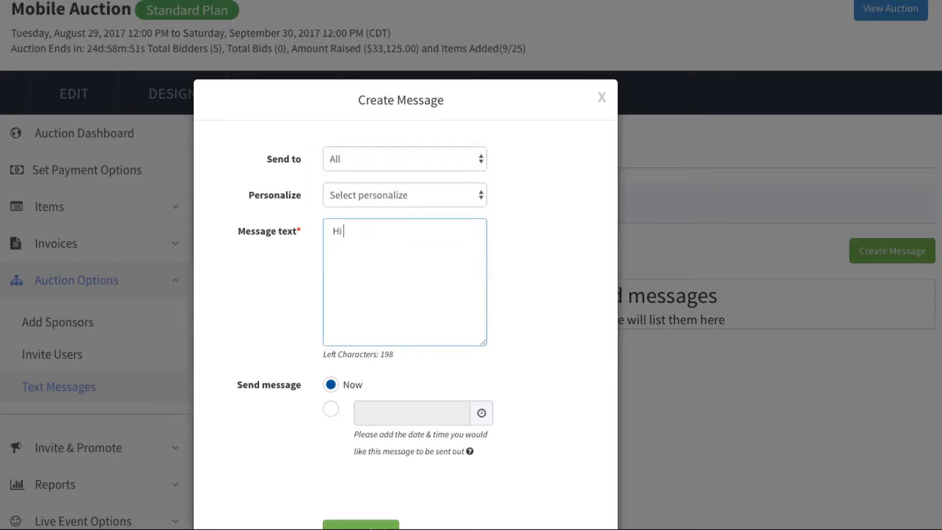
click(406, 204)
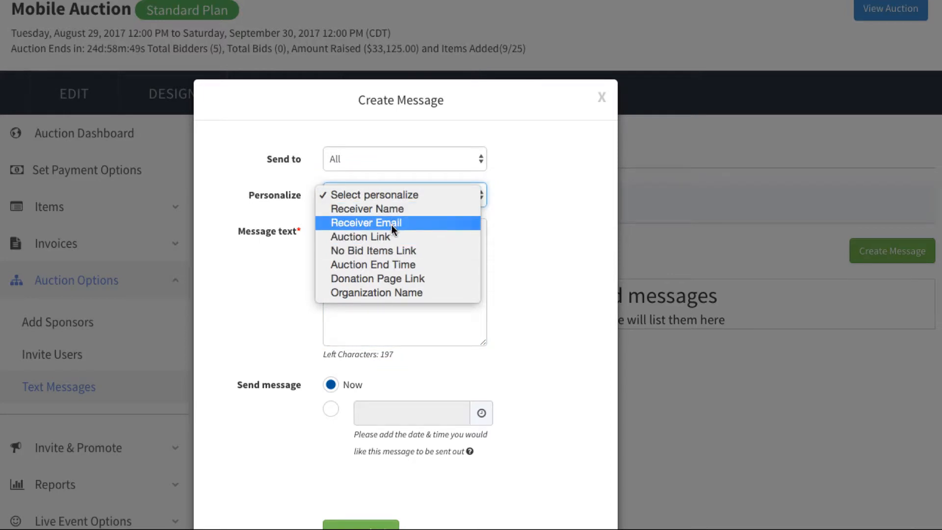
click(395, 209)
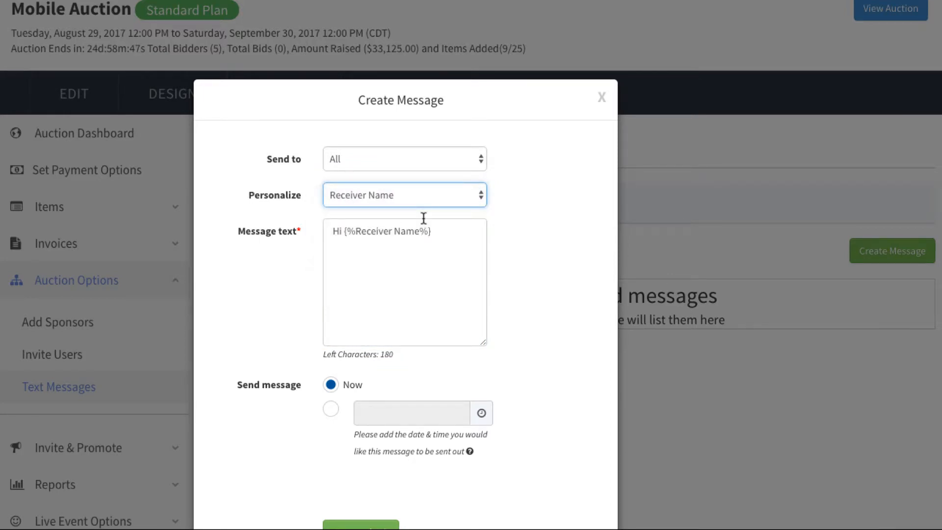
Continue the message text with ", check out our auction" and insert the Auction Link placeholder at the end
click(442, 230)
text(, check)
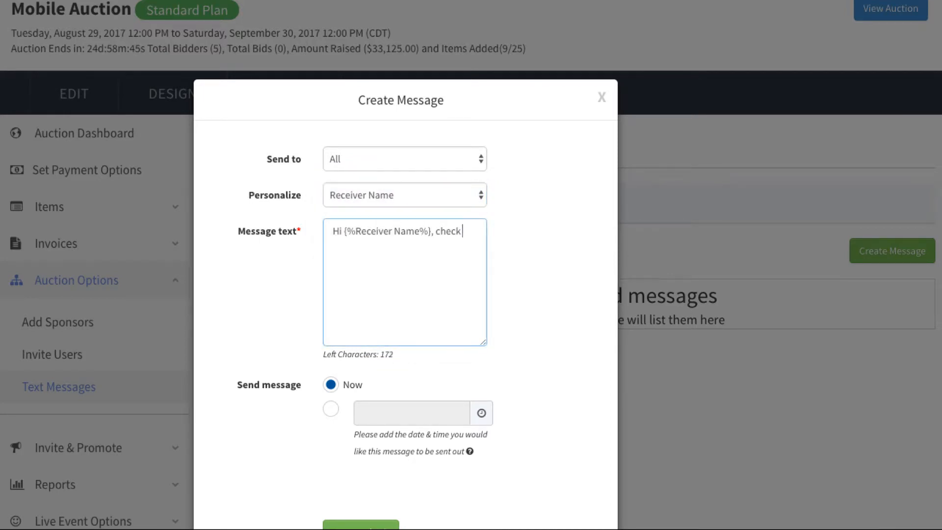
text( out our auction)
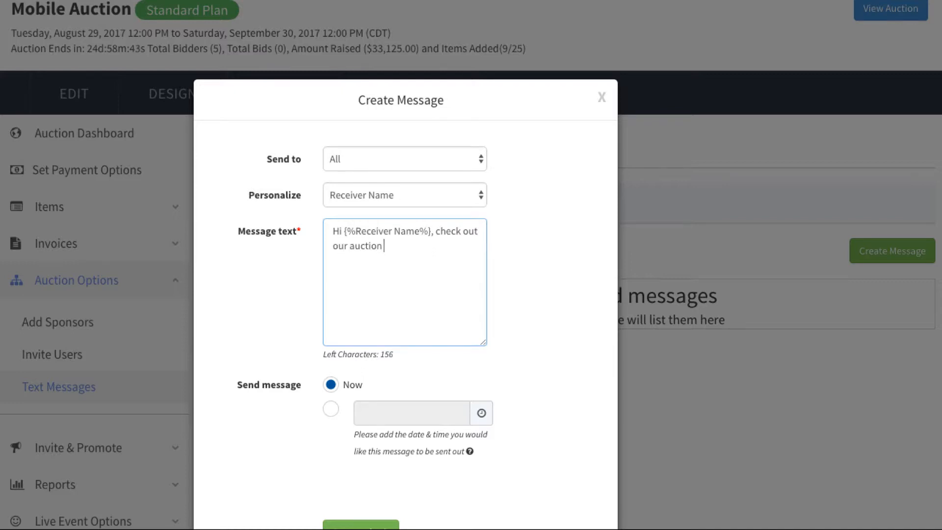
click(425, 200)
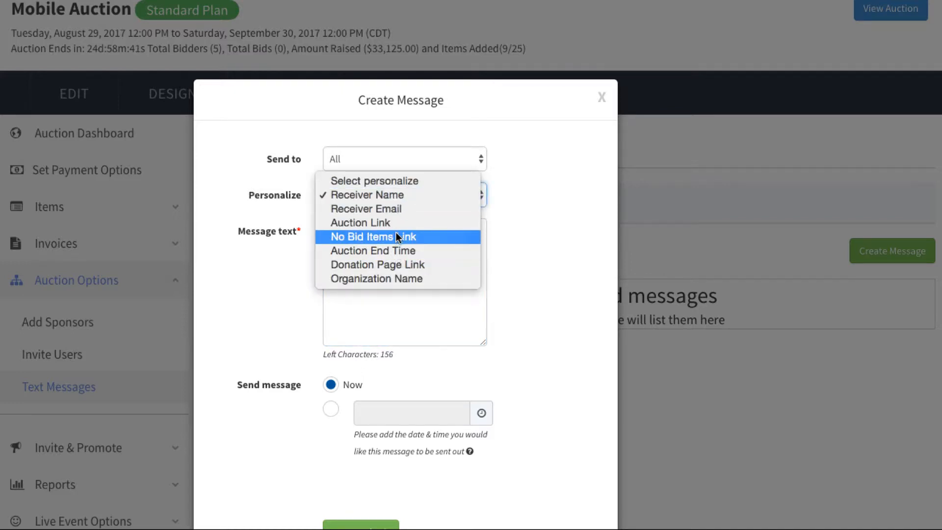
click(391, 227)
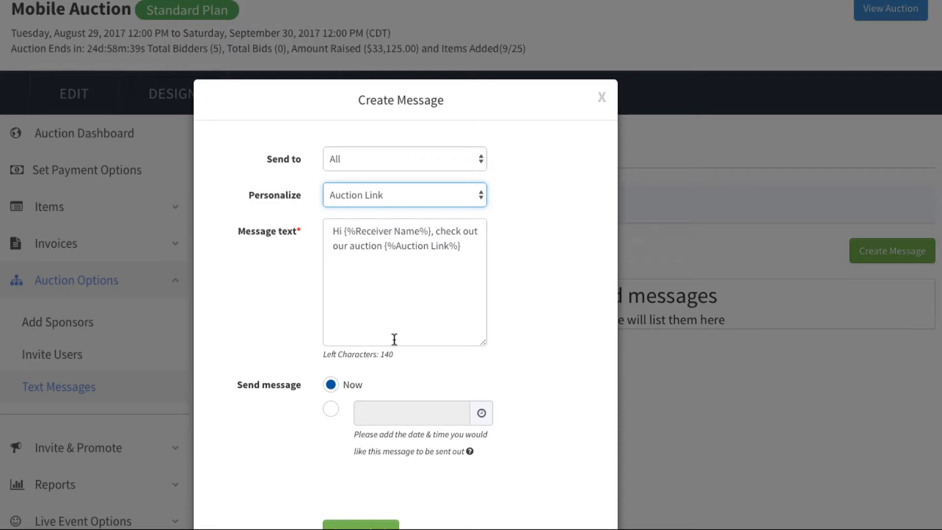
Schedule the new message for 09/08/2017 11:00 AM instead of sending it now, and save it
click(331, 409)
click(392, 419)
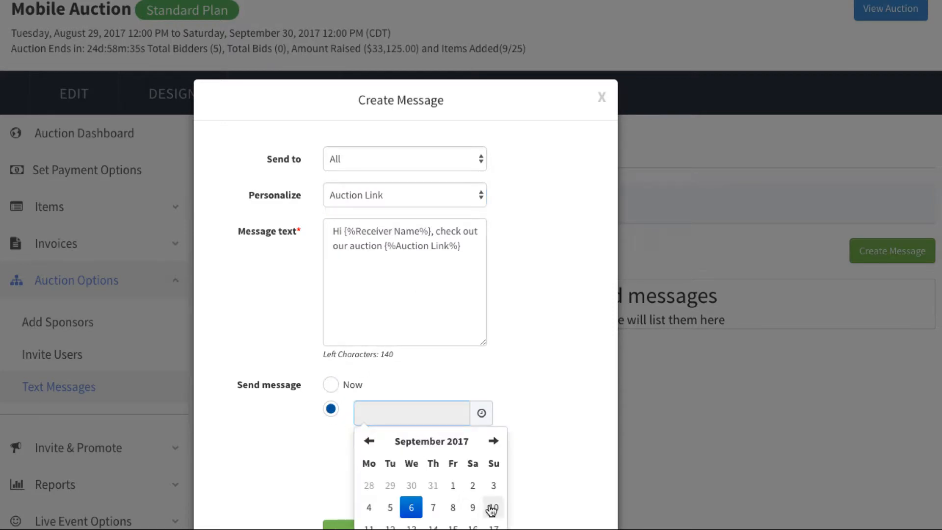
click(453, 510)
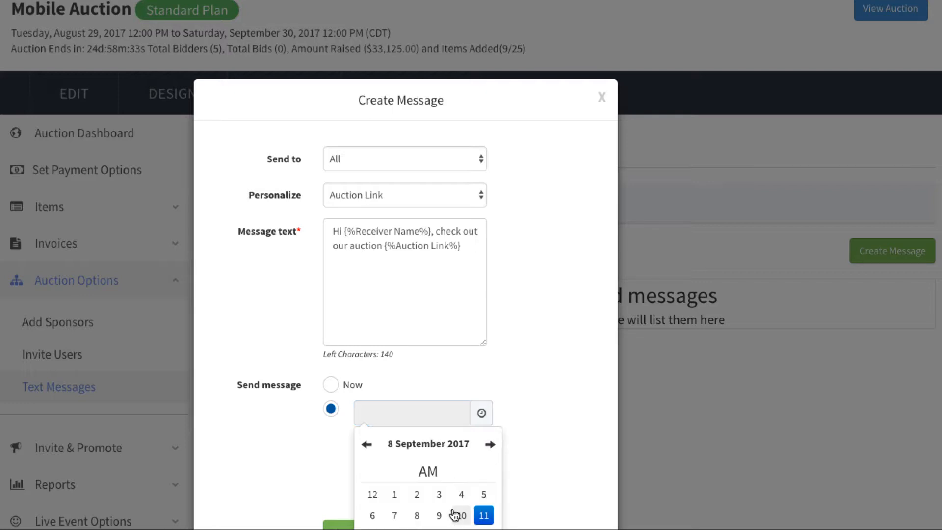
click(483, 515)
click(386, 495)
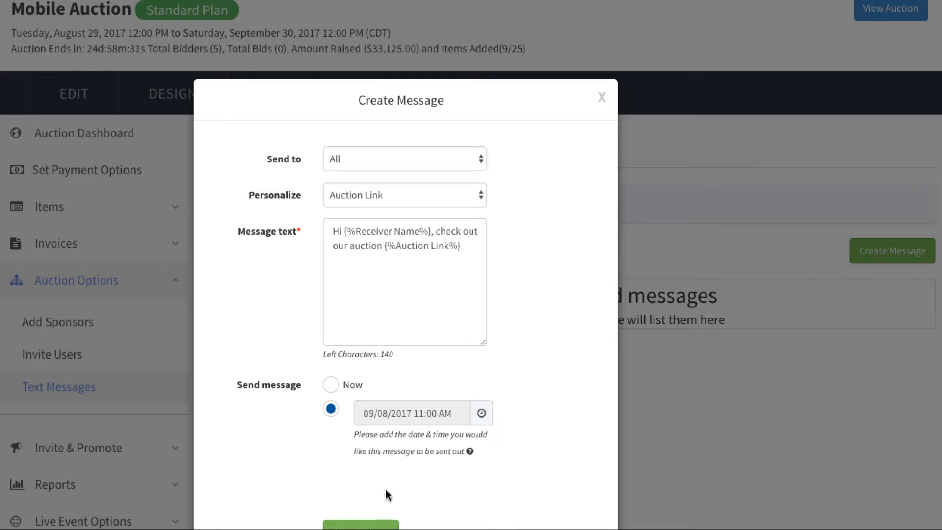
click(378, 524)
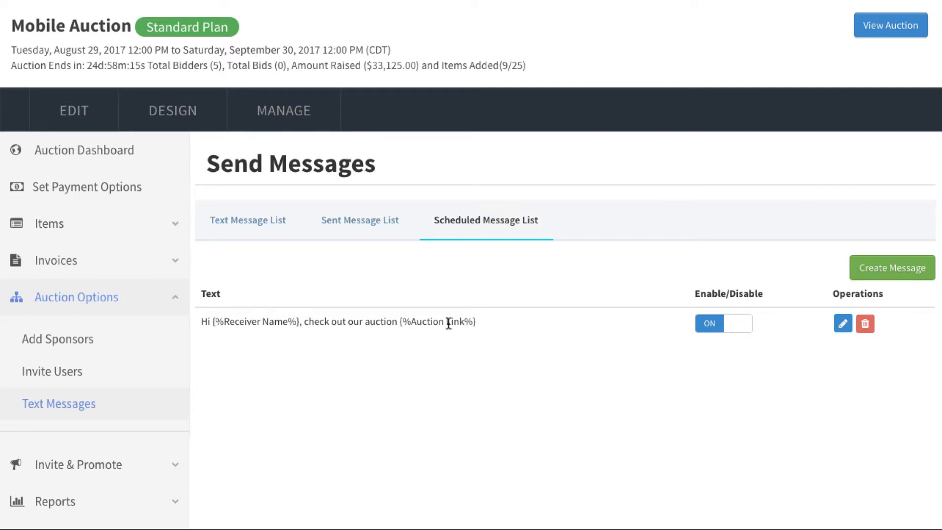
Review the sent messages, examining the recipients, the texts and the sent date and time of the latest one
click(348, 221)
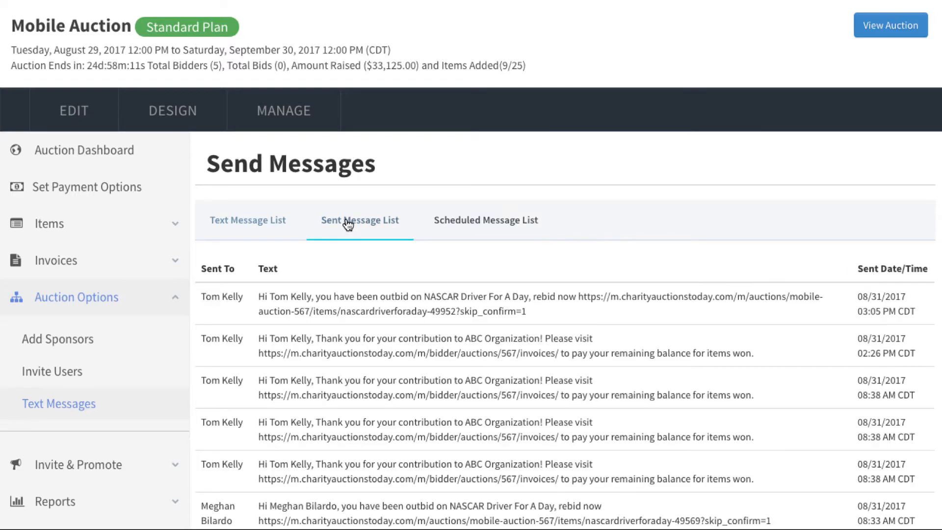
scroll(365, 448, down, 4)
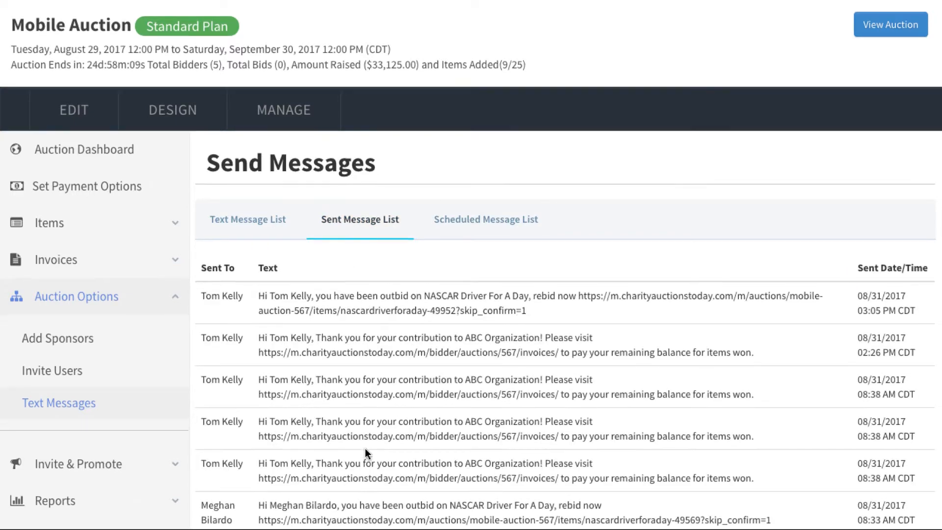
scroll(366, 447, down, 1)
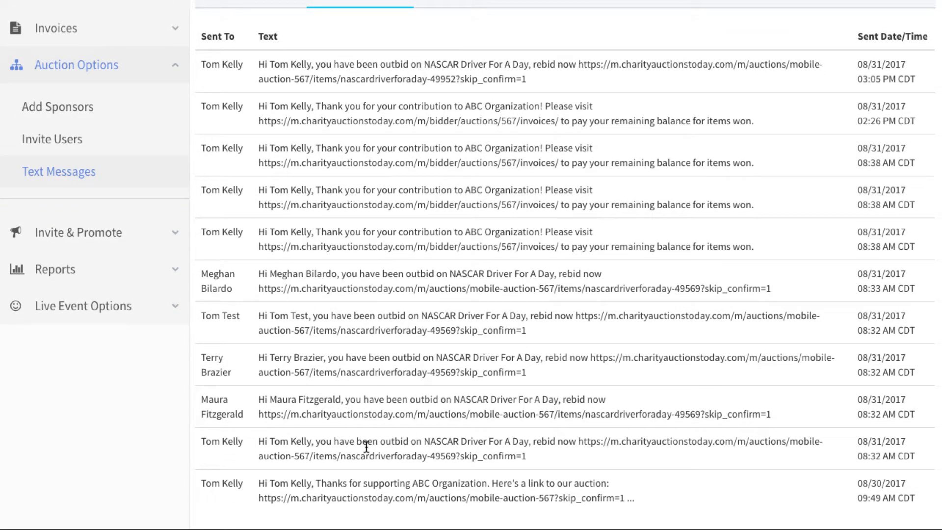
scroll(366, 446, up, 1)
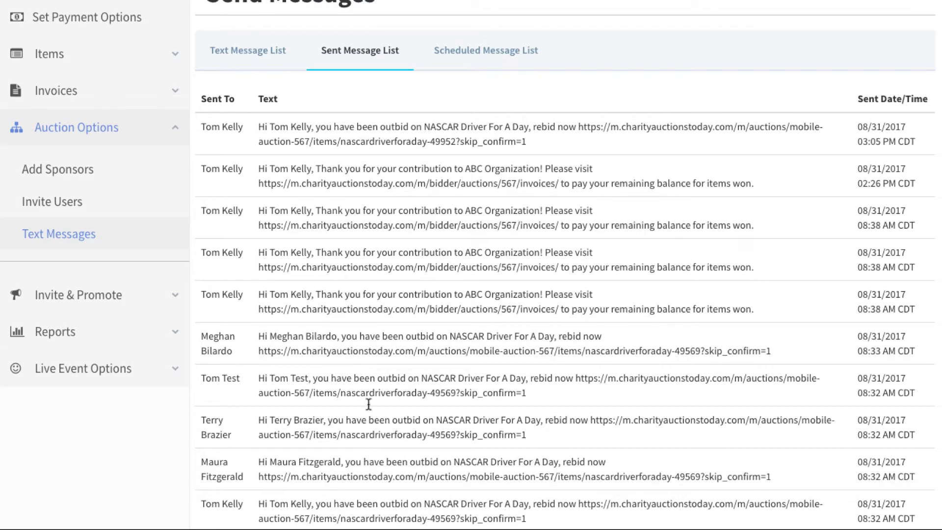
scroll(406, 194, up, 1)
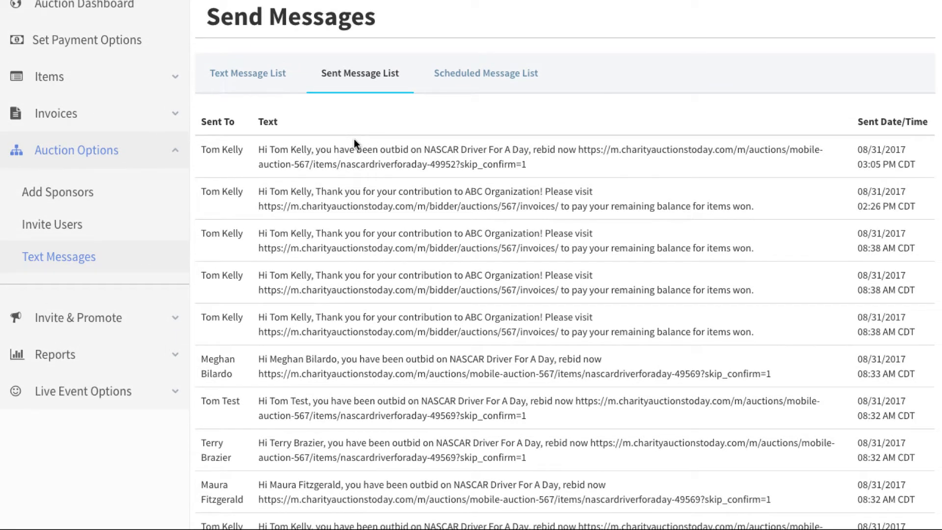
drag(826, 150, 921, 169)
click(849, 169)
scroll(492, 202, up, 1)
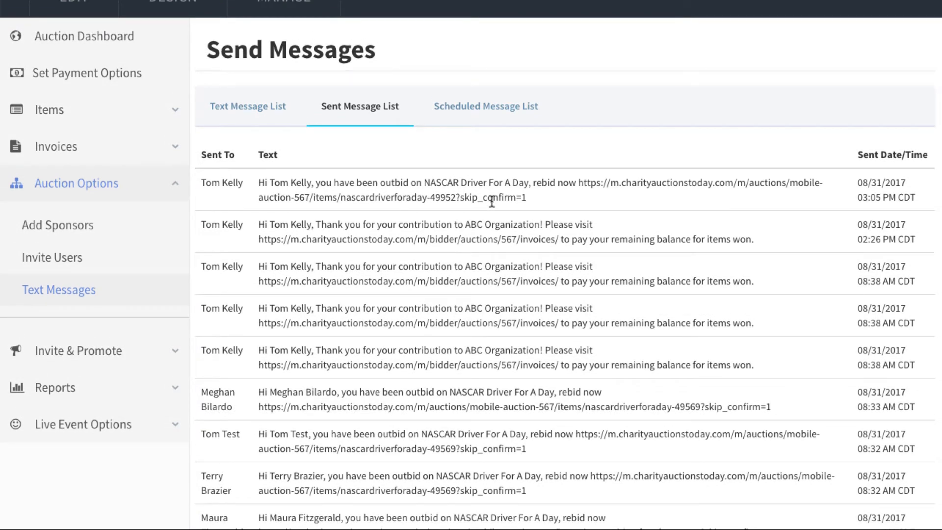
drag(853, 181, 921, 200)
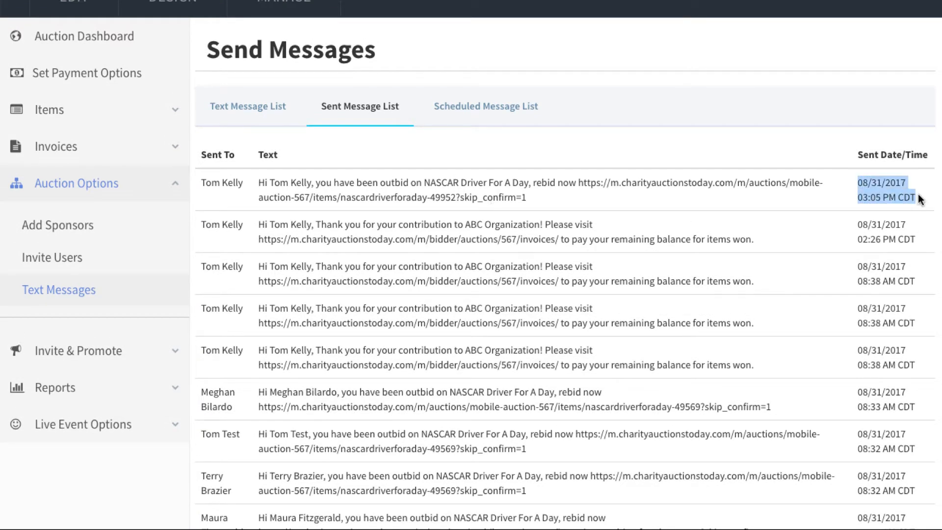
click(824, 202)
scroll(721, 209, up, 2)
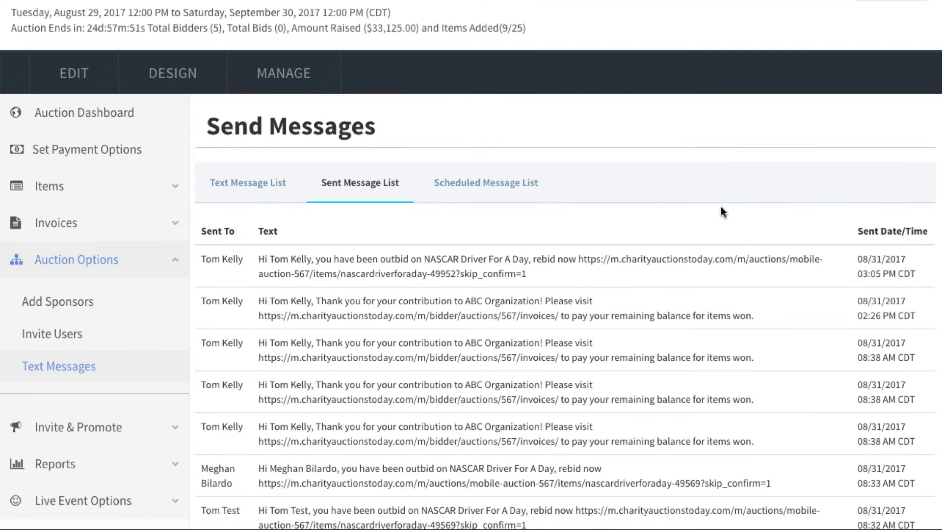
Set the Make a donation text message to be sent on 09/10/2017 08:00 PM, save it and enable it
click(264, 183)
scroll(490, 275, down, 3)
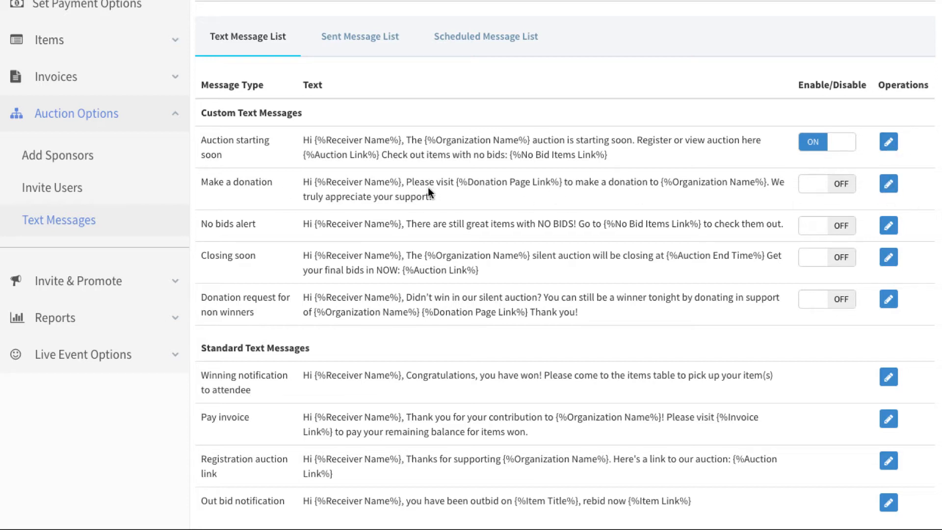
click(888, 184)
click(521, 224)
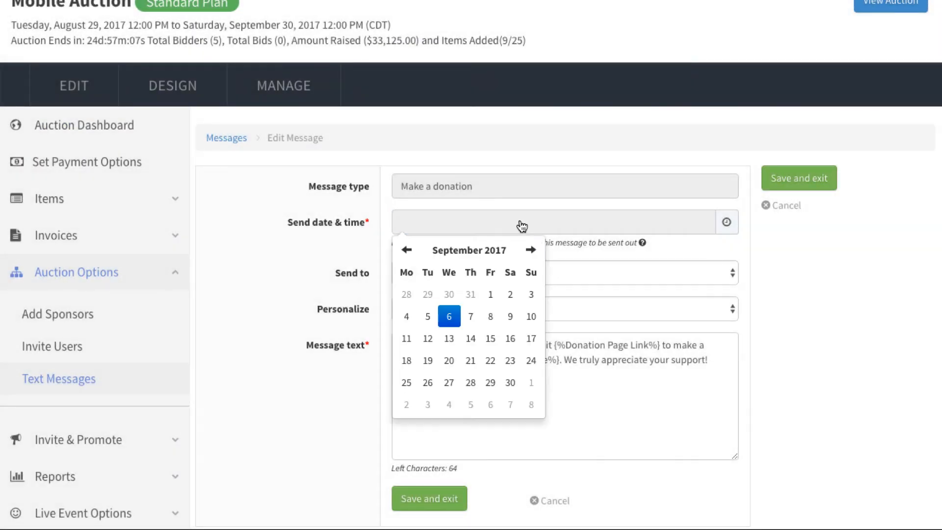
click(534, 318)
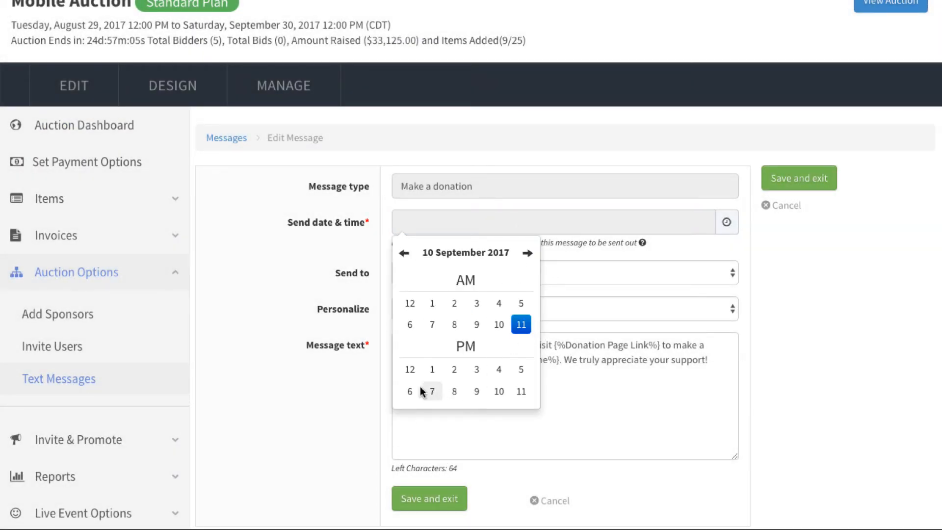
click(452, 391)
click(417, 300)
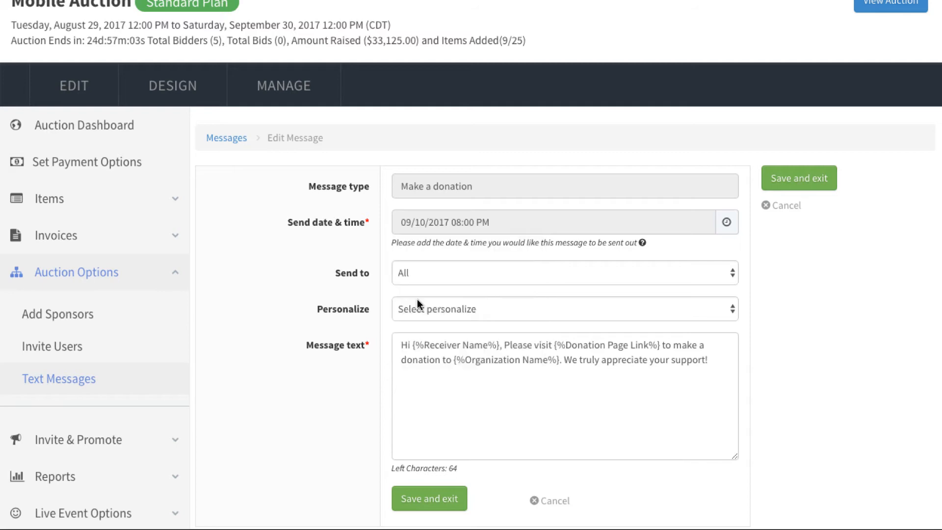
click(448, 499)
click(827, 420)
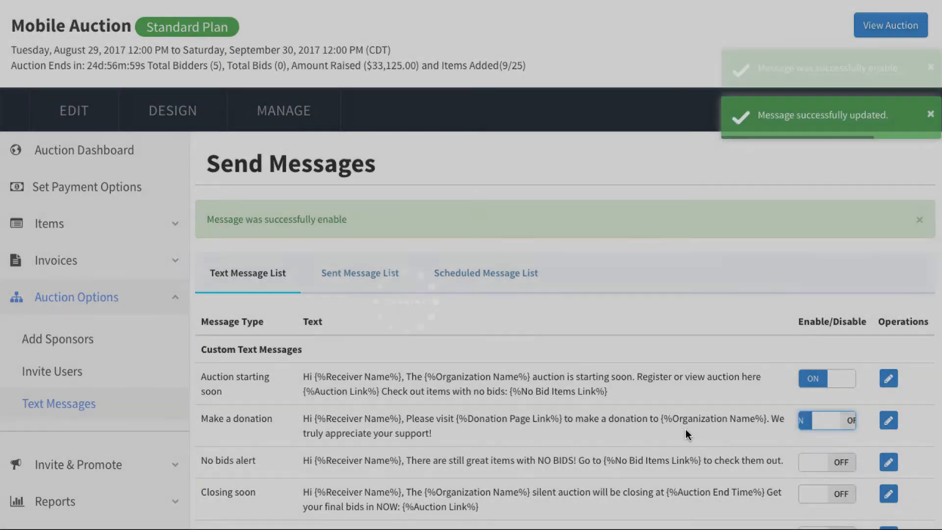
Try to enable the No bids alert text message and go to its settings for adding a send date and time
scroll(633, 428, down, 2)
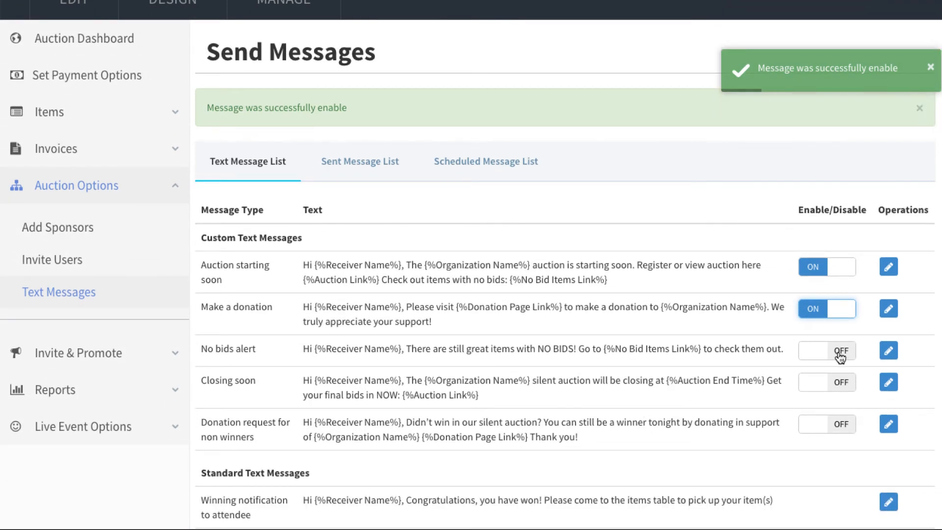
click(841, 352)
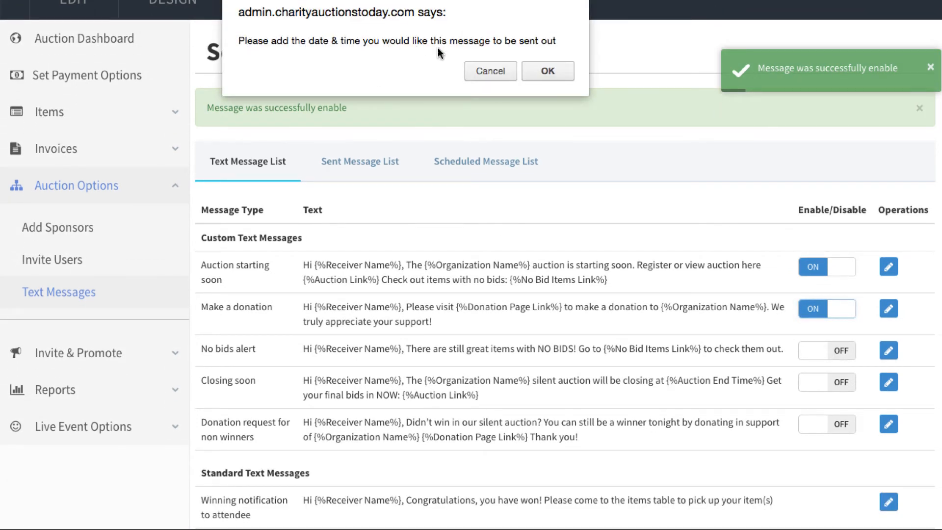
click(547, 71)
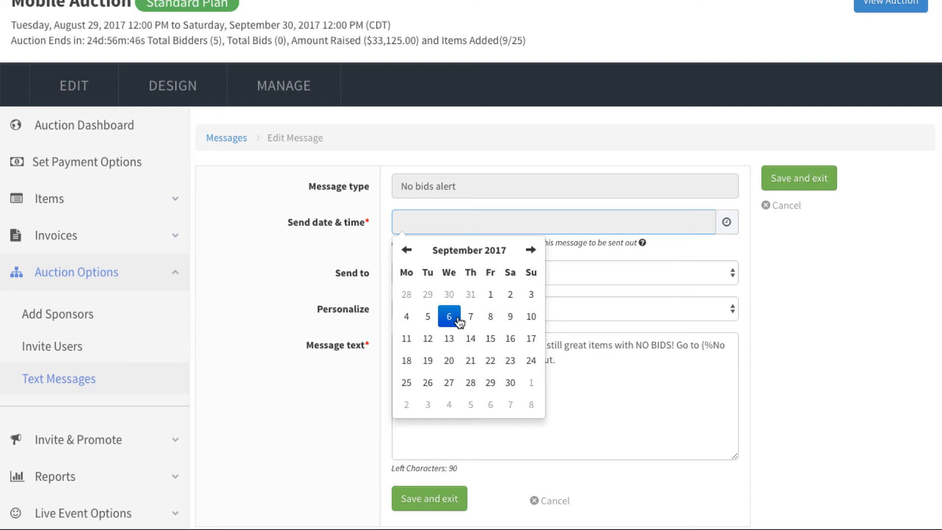
click(311, 306)
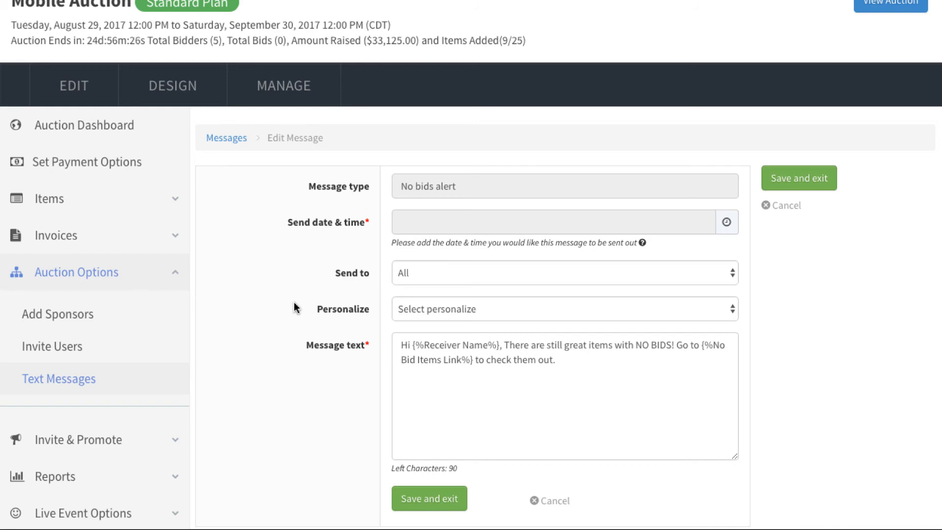
scroll(294, 308, up, 1)
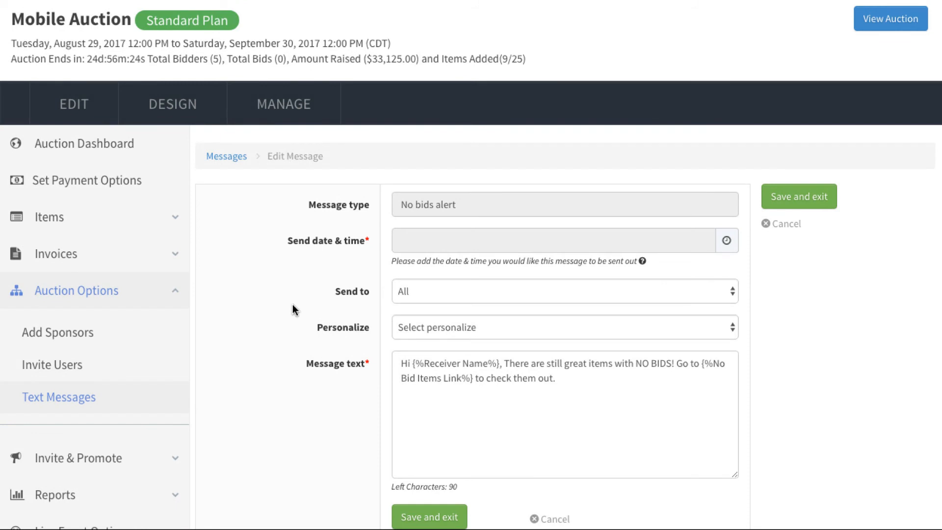